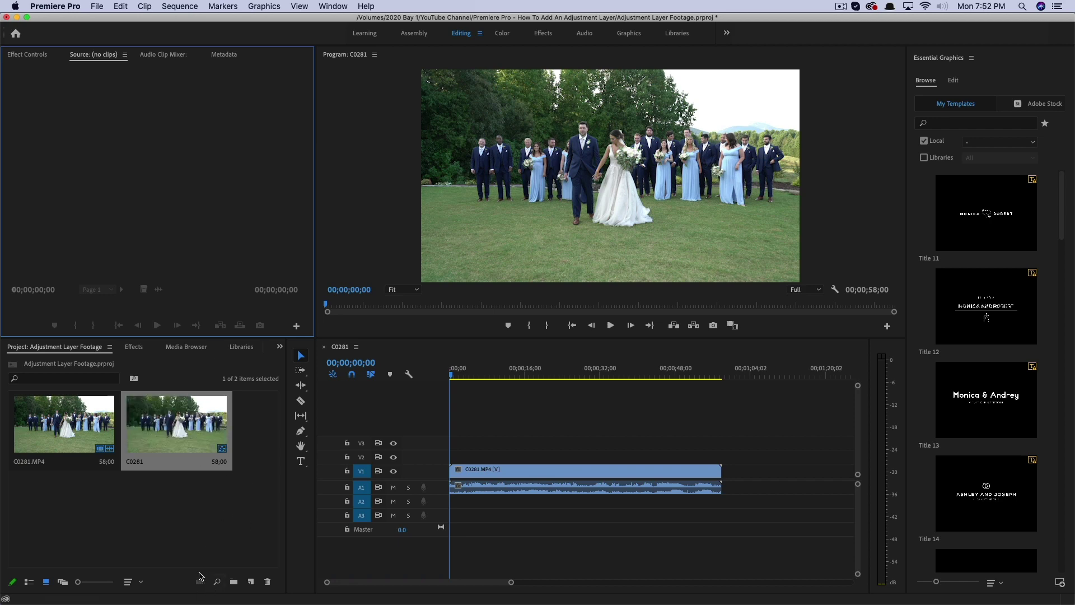
Step: Create a 3840×2160, 29.97 fps adjustment layer from the Project panel's New Item menu
click(179, 582)
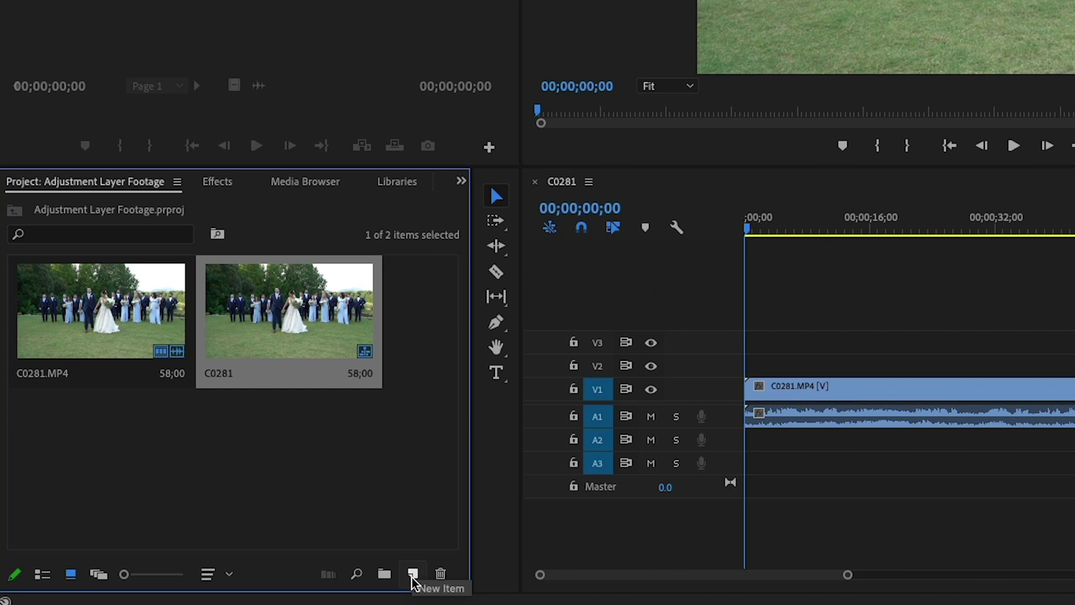
click(414, 574)
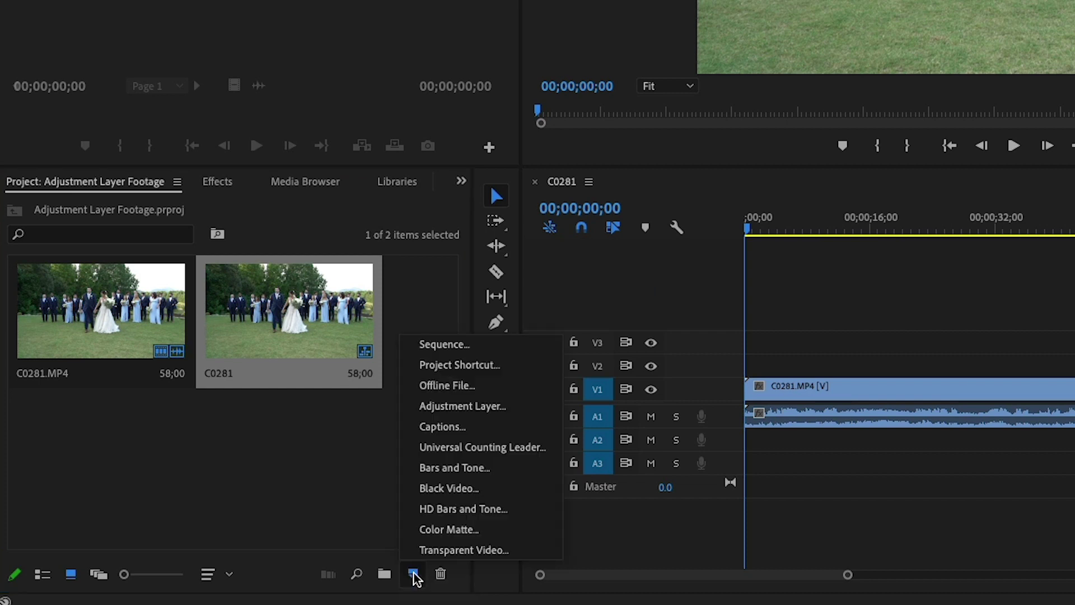
click(456, 413)
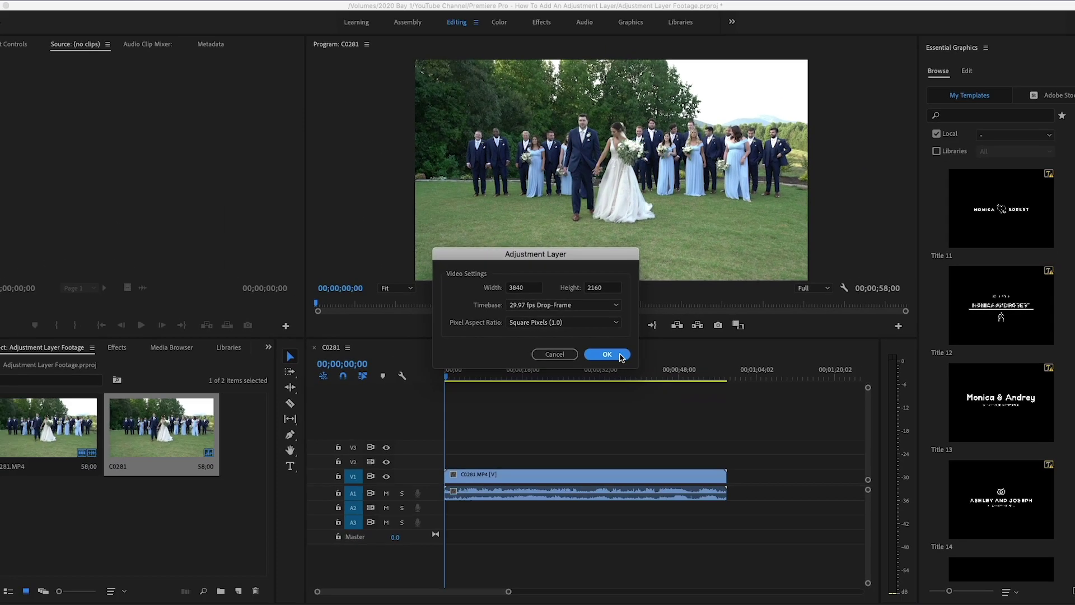
click(622, 369)
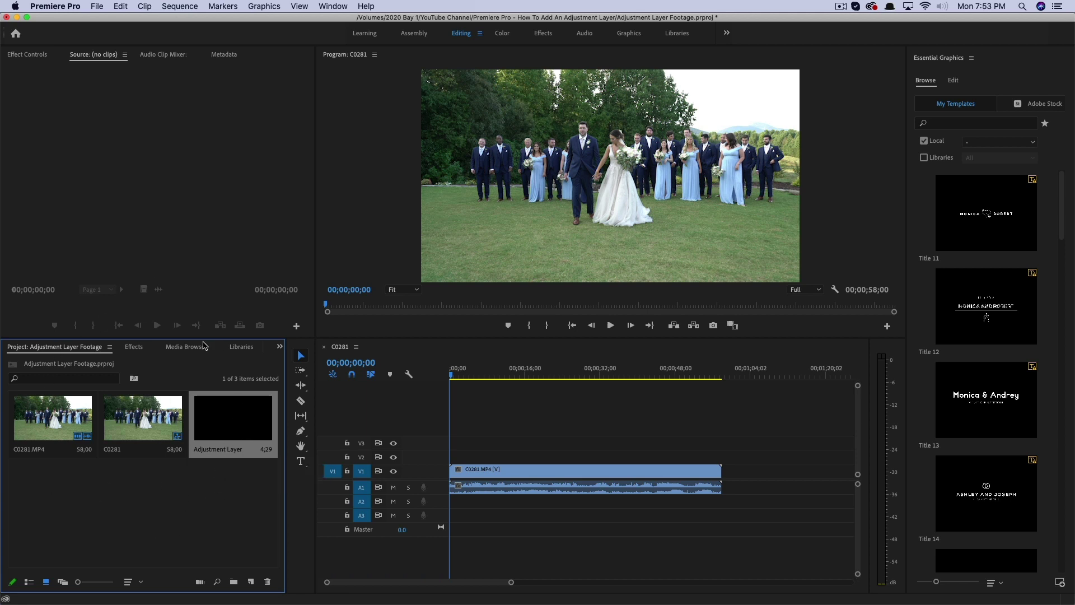
Step: Drop the adjustment layer on V2 over C0281.MP4, make V2 taller, and scrub to preview
drag(220, 426, 459, 457)
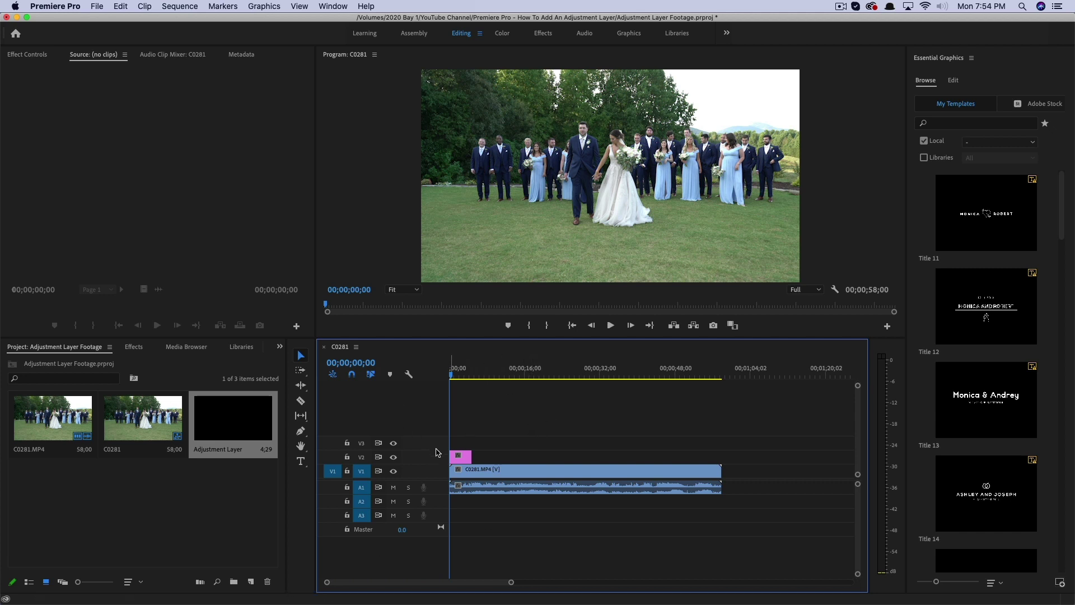
drag(436, 451, 807, 453)
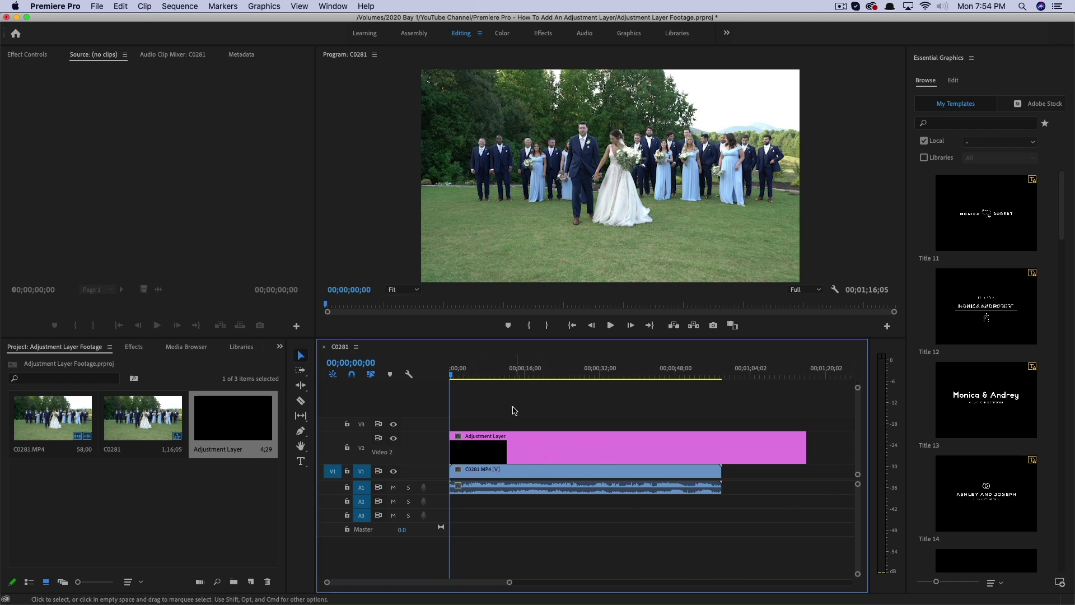
mouse_move(452, 377)
mouse_down()
mouse_move(463, 377)
mouse_move(450, 377)
mouse_up()
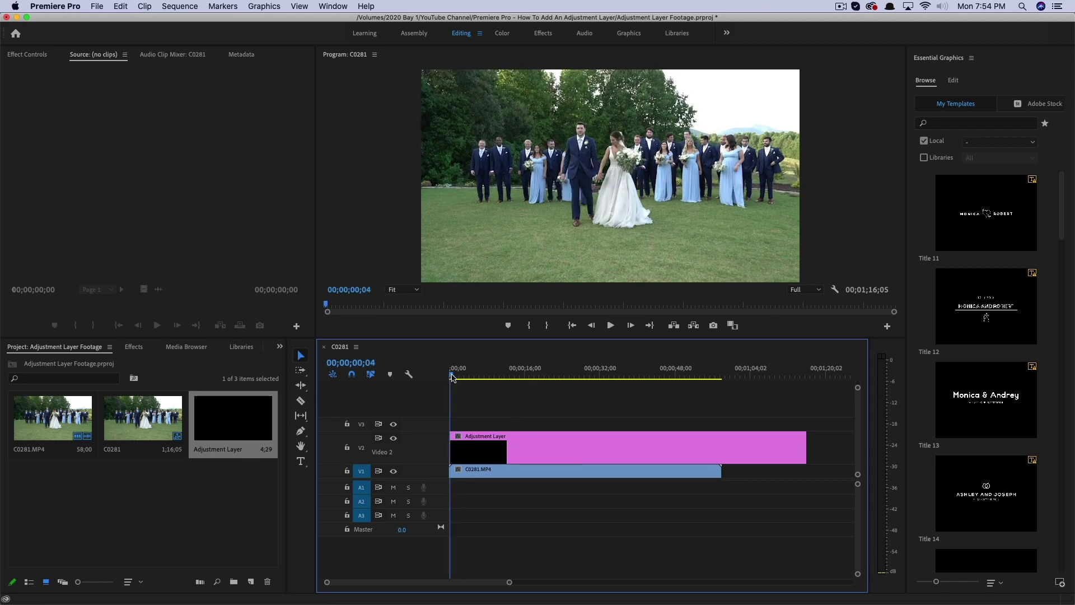
drag(449, 377, 476, 386)
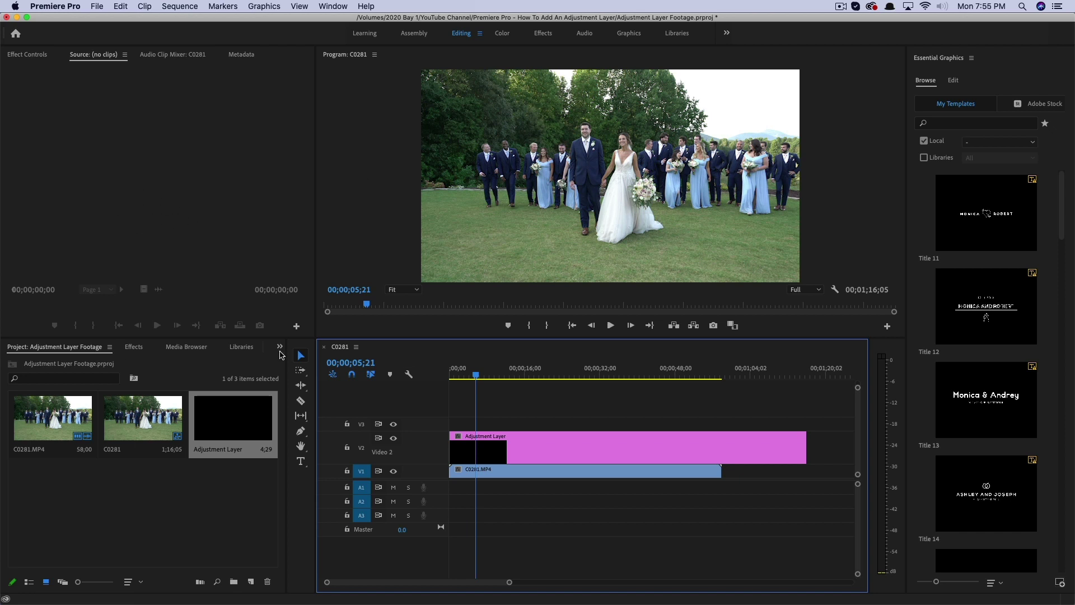
Step: In the Color workspace, set the adjustment layer's Lumetri Creative look to 'gamut - Timbre 05'
click(503, 33)
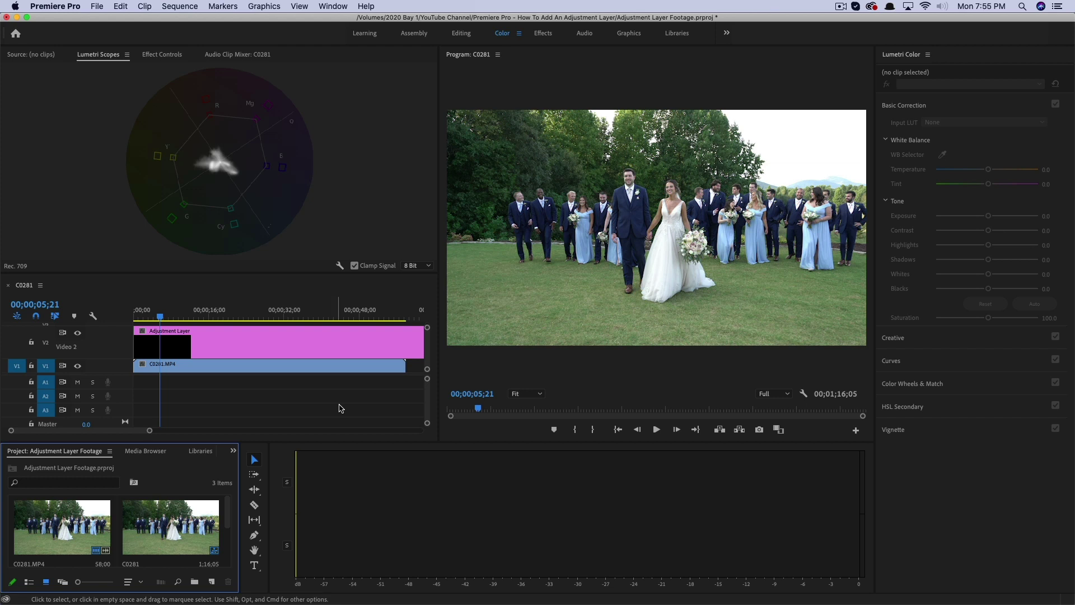
click(224, 345)
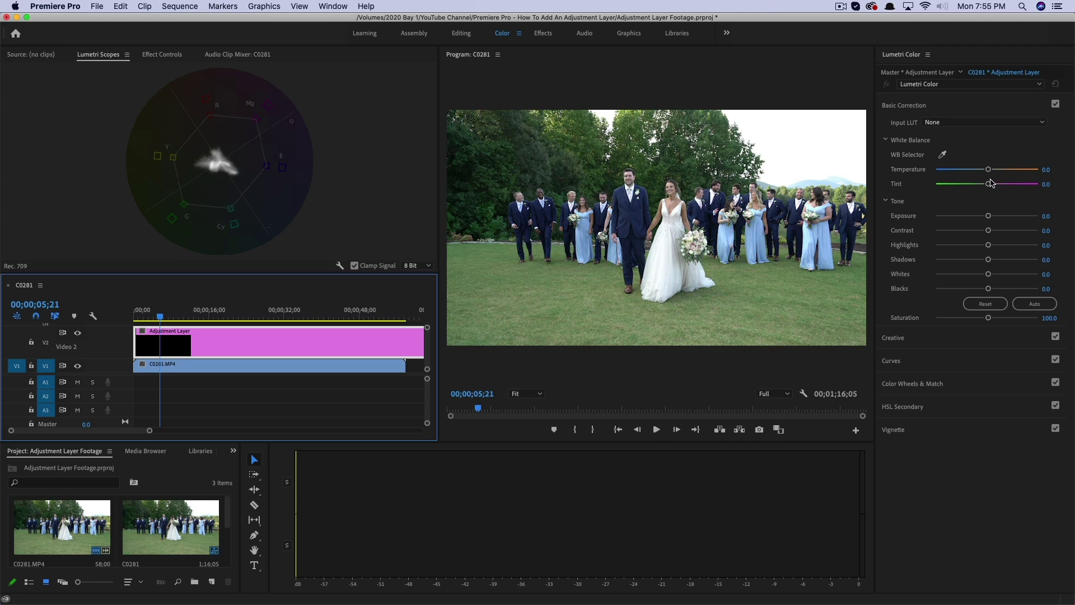
click(897, 337)
click(942, 145)
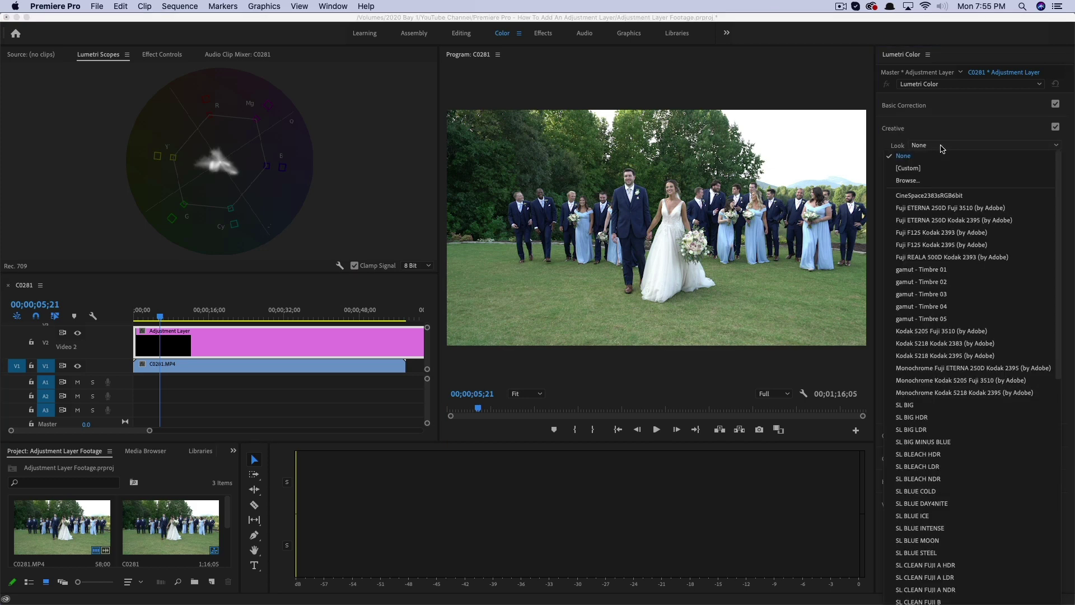
click(921, 319)
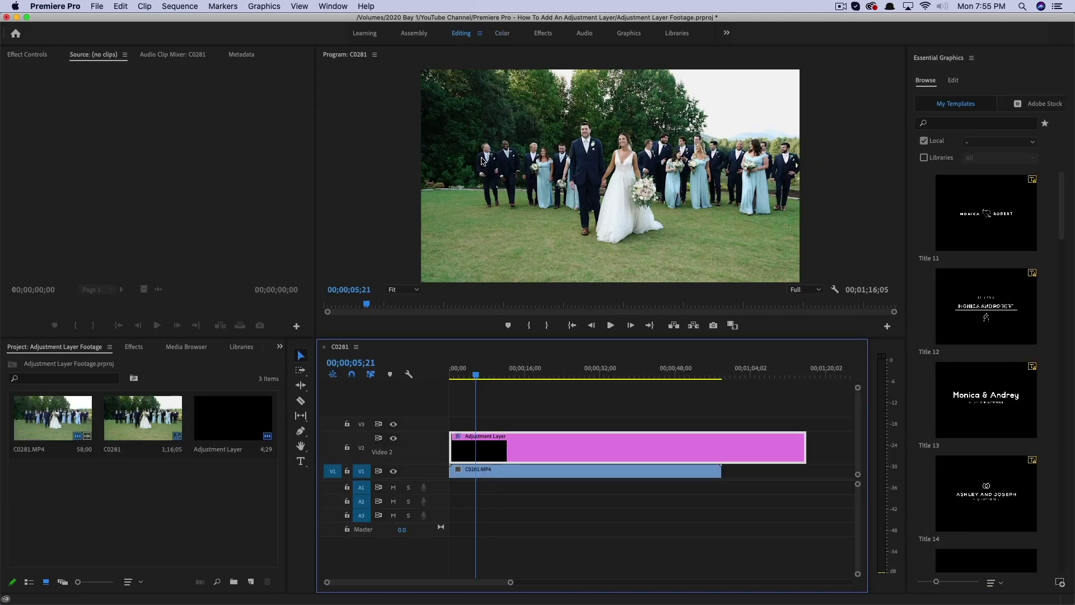
click(503, 33)
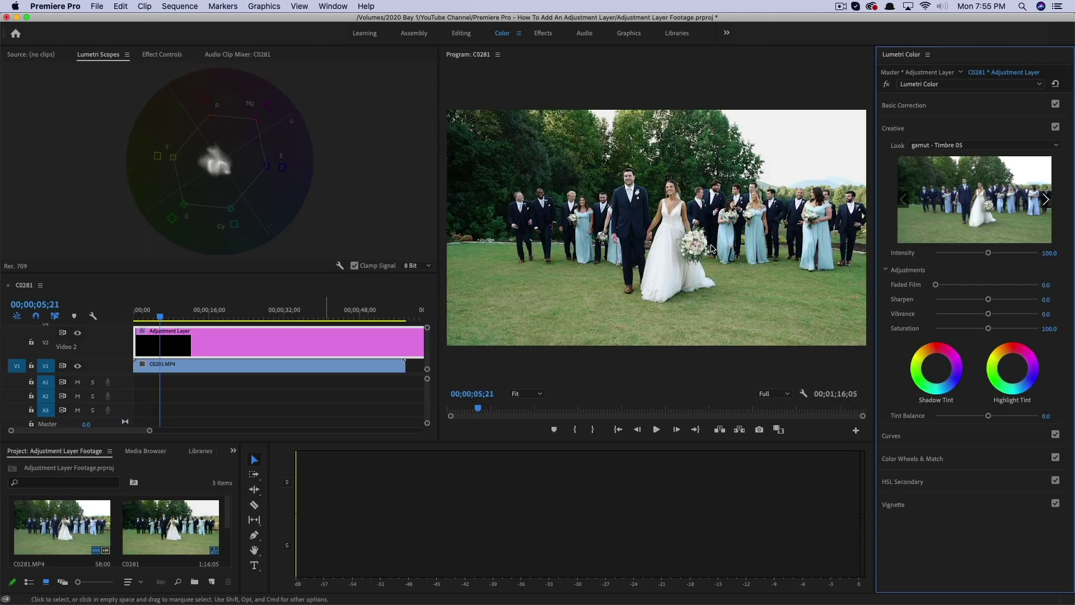
Step: Back in Editing, toggle V2 visibility off and on to compare the look, then enlarge V1
click(462, 34)
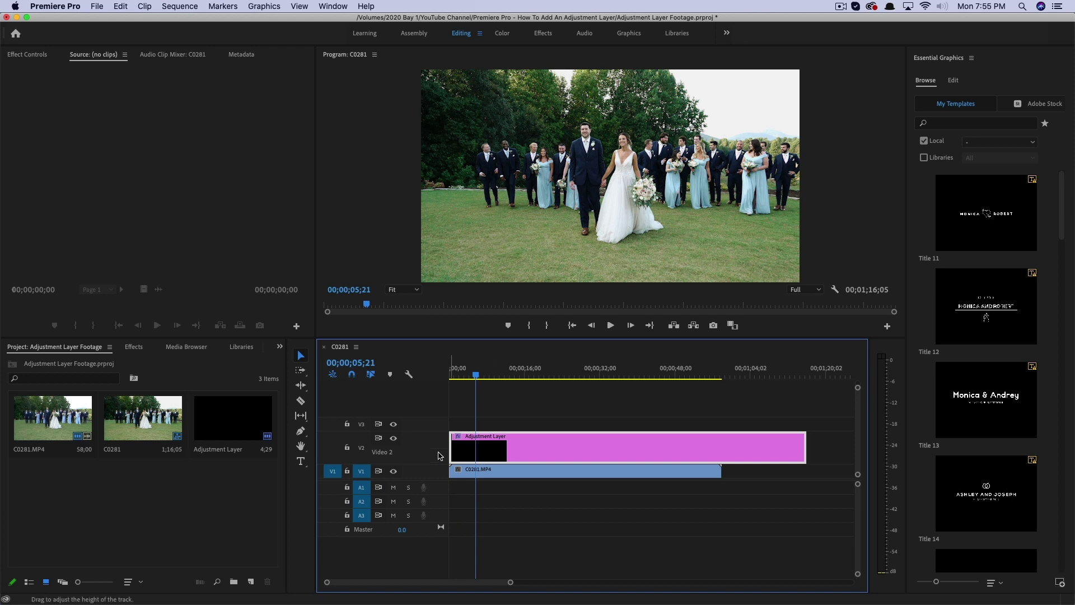
click(394, 440)
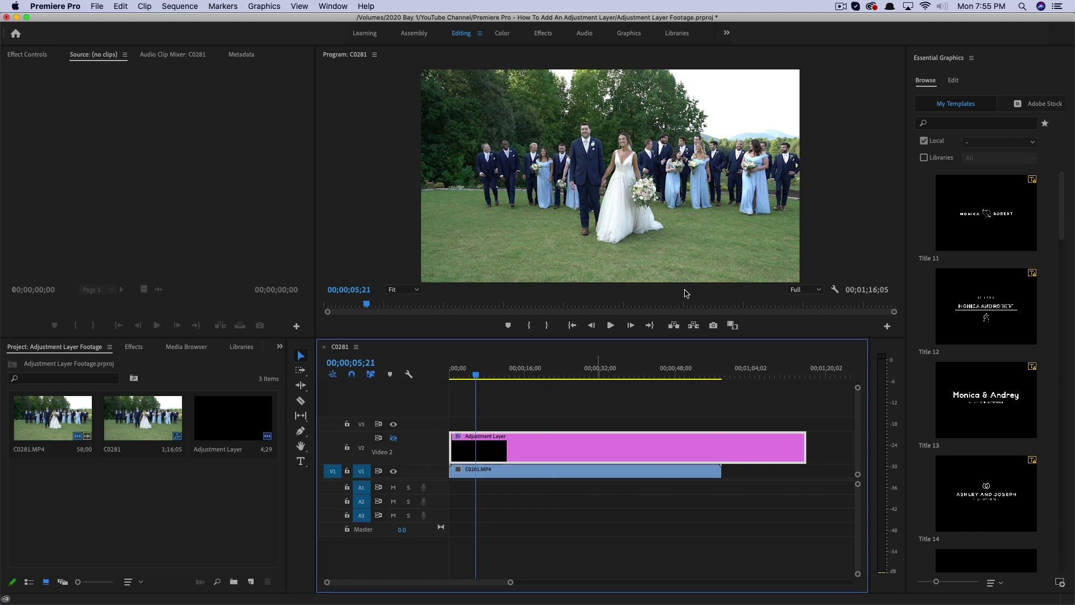
click(395, 440)
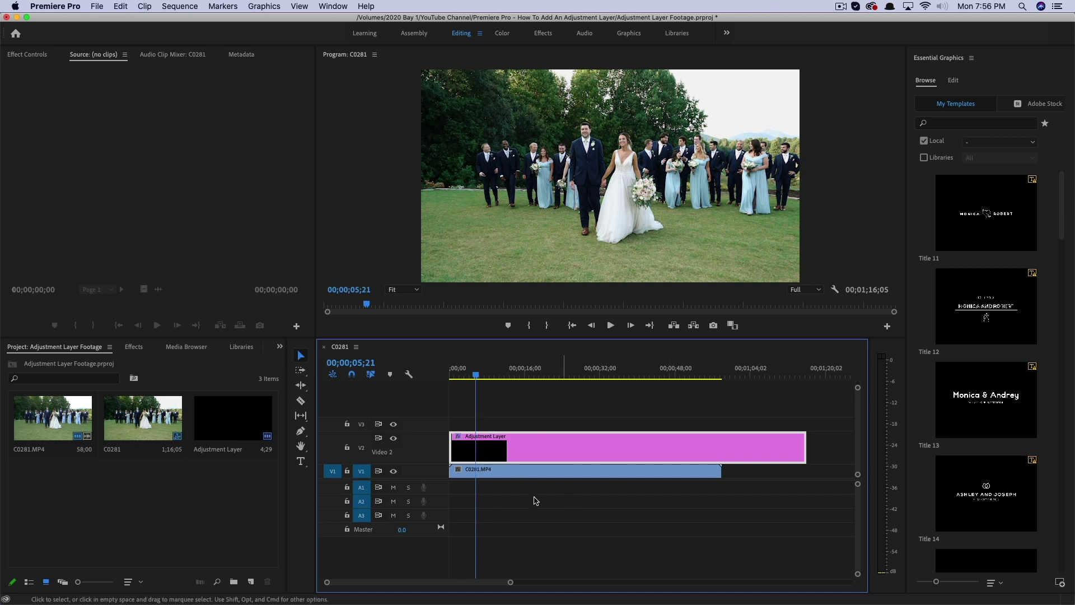
scroll(440, 474, up, 2)
scroll(440, 474, up, 2)
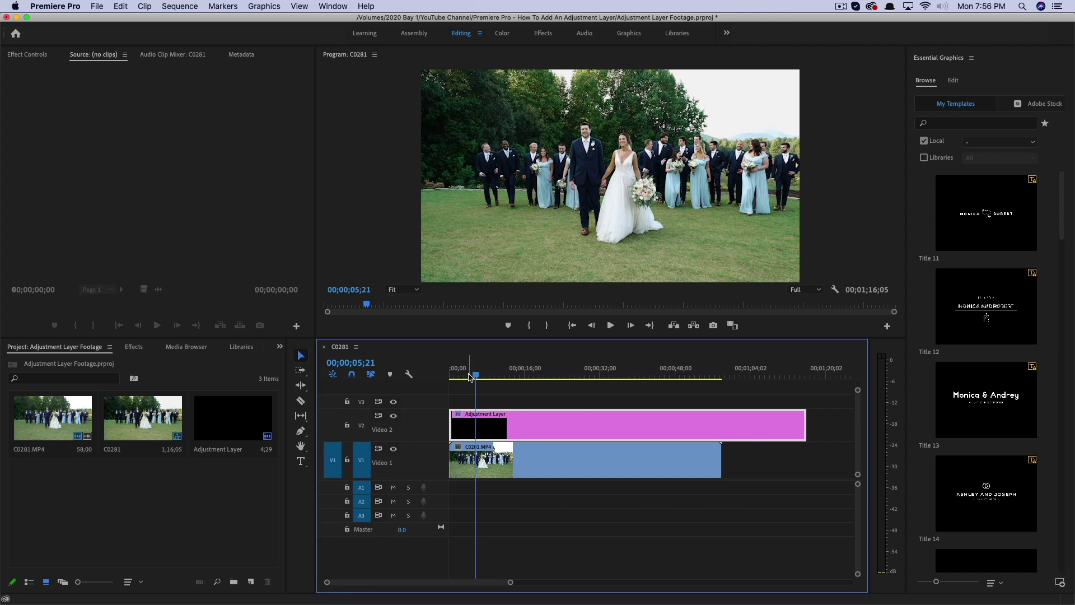
Step: Import C0199.MP4 and place it on V1 right after C0281.MP4, with the playhead on it
right_click(148, 500)
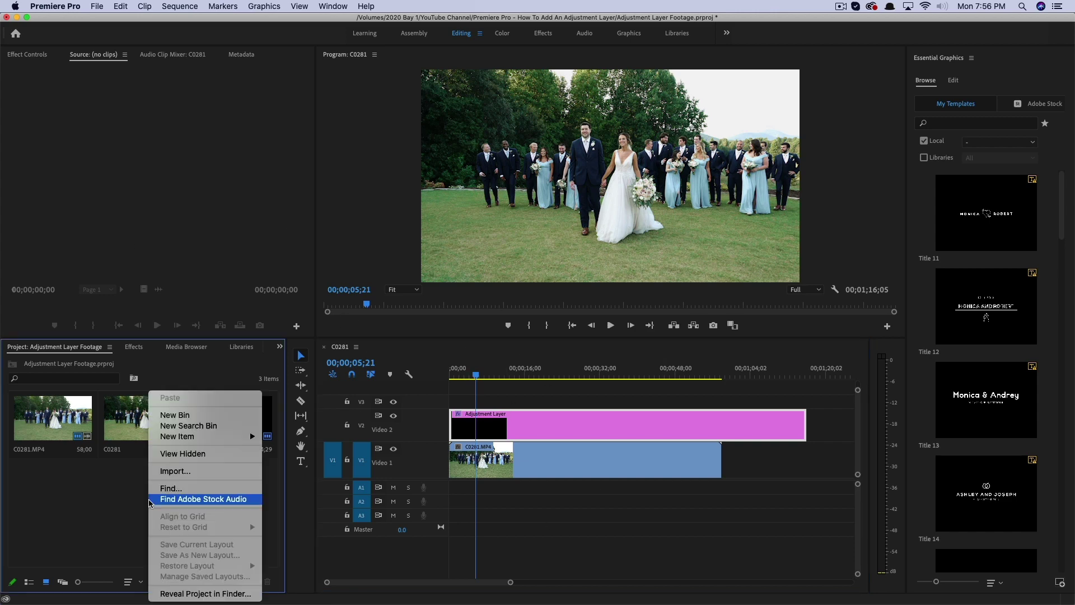
click(175, 472)
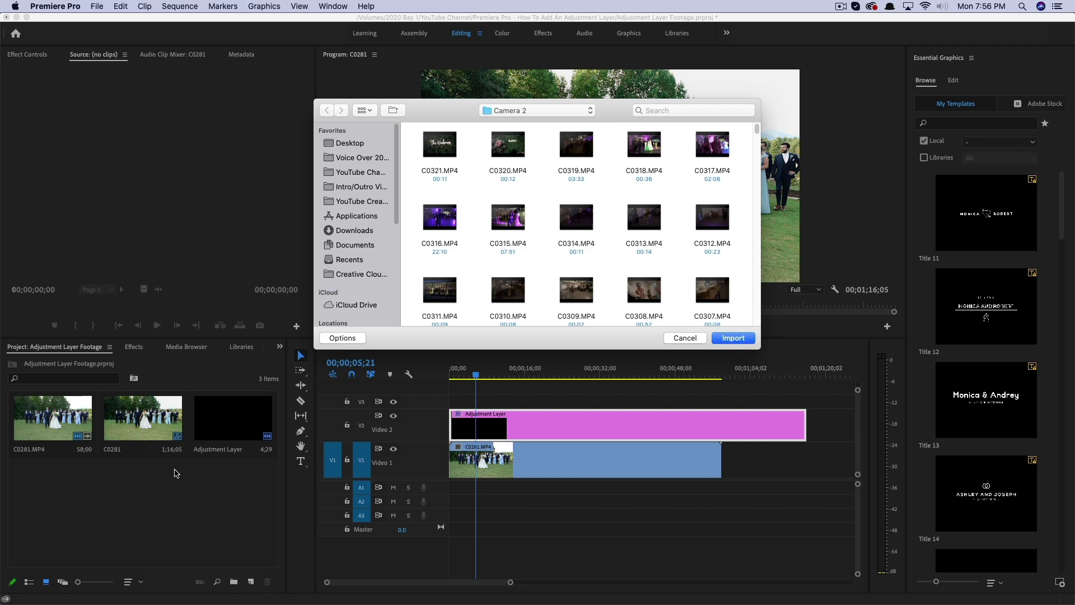
scroll(538, 291, down, 2)
scroll(536, 285, down, 10)
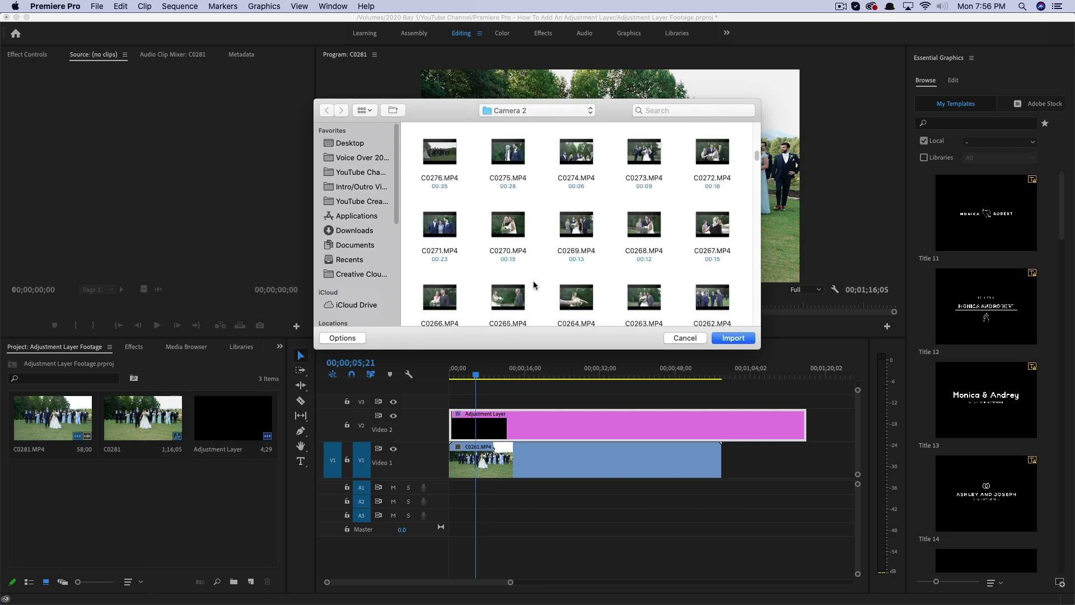
scroll(534, 287, down, 3)
scroll(535, 291, down, 5)
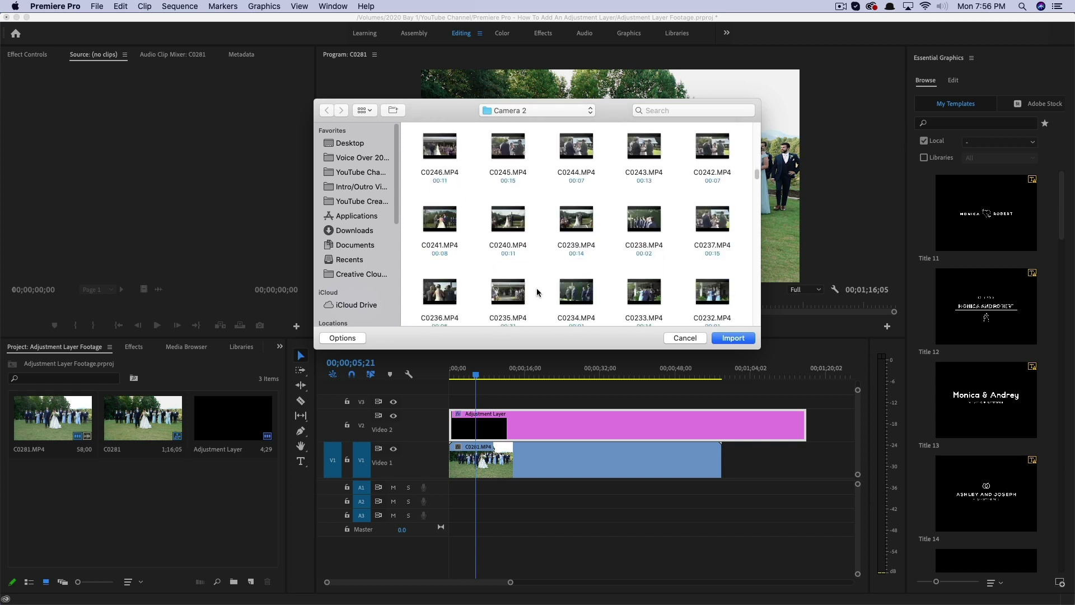
scroll(537, 286, down, 8)
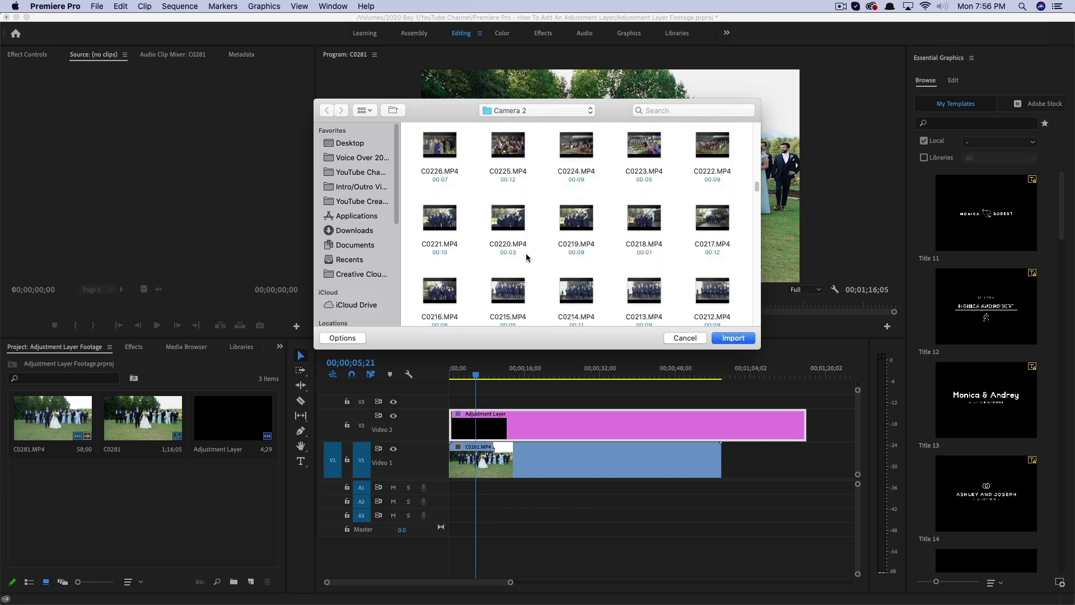
scroll(526, 253, down, 8)
click(571, 246)
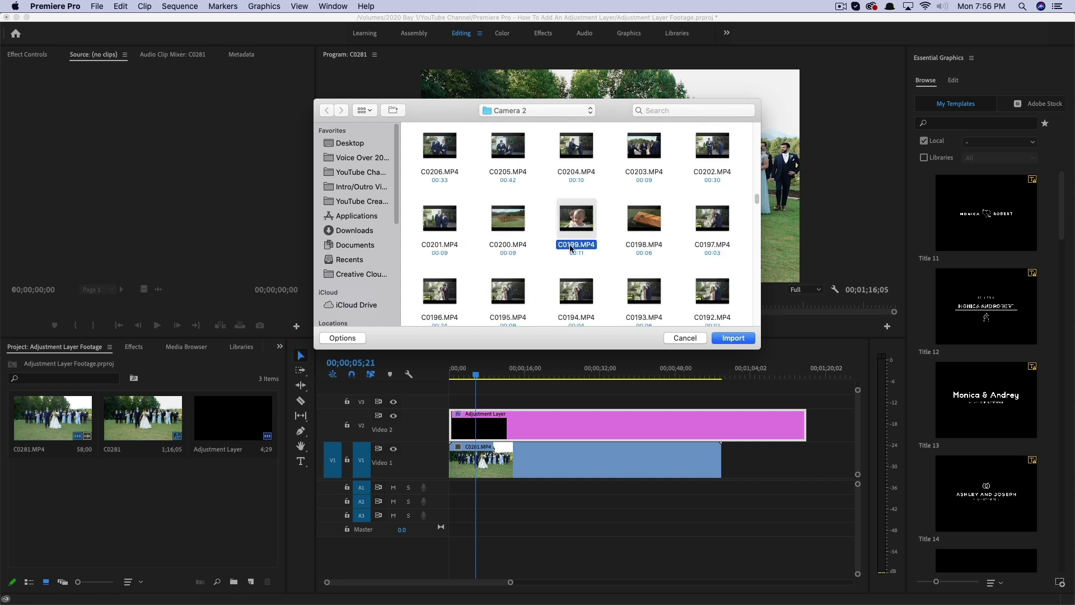
click(733, 338)
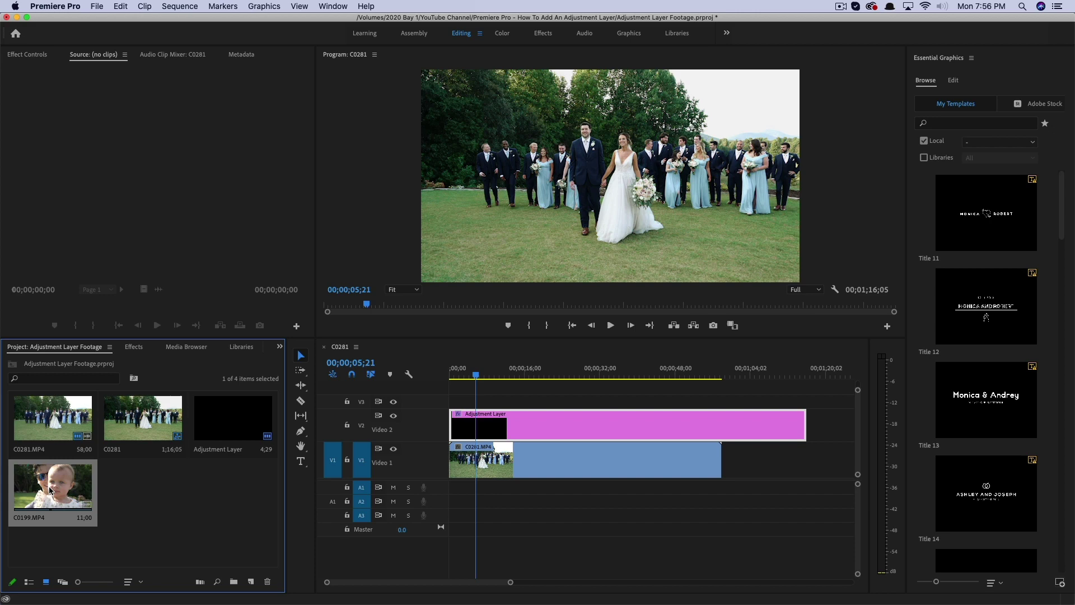
drag(258, 504, 736, 462)
drag(738, 376, 742, 379)
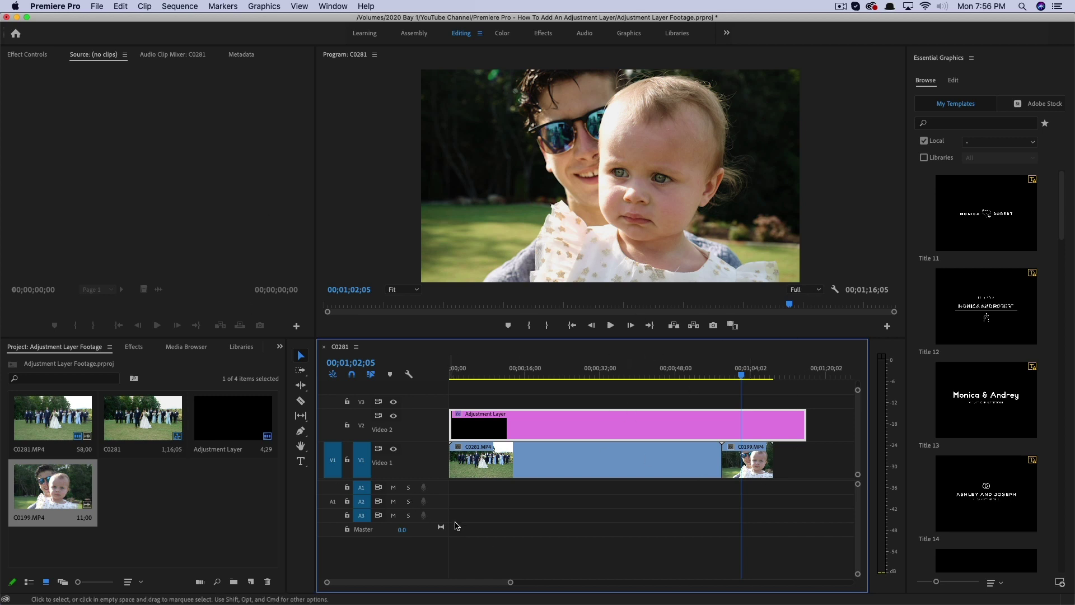
Step: Hide V2, trim the adjustment layer back to the baby clip's start, and play across the cut
click(395, 417)
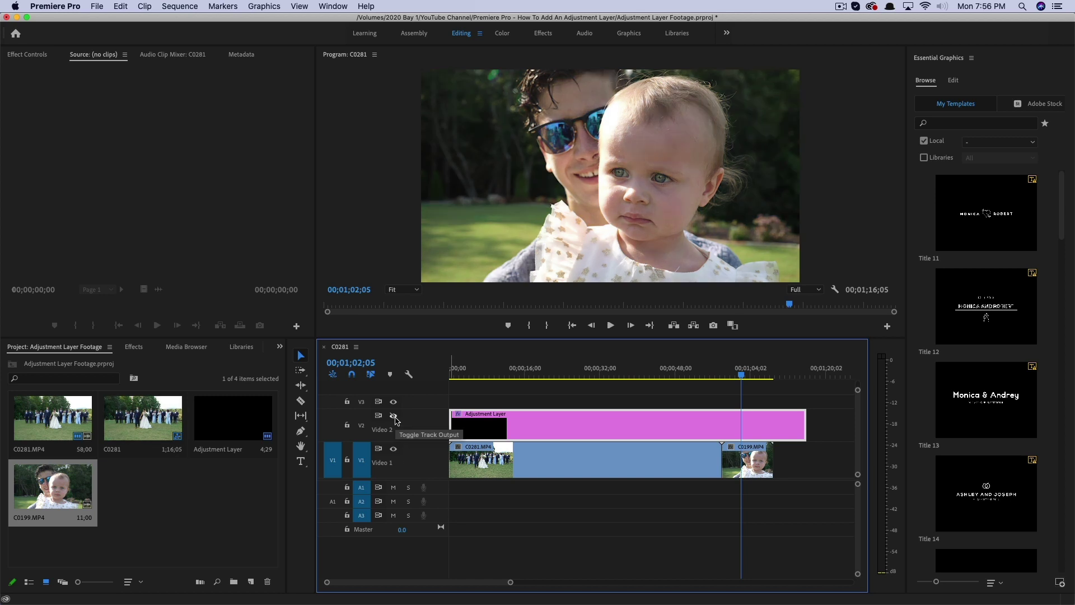
drag(805, 426, 740, 425)
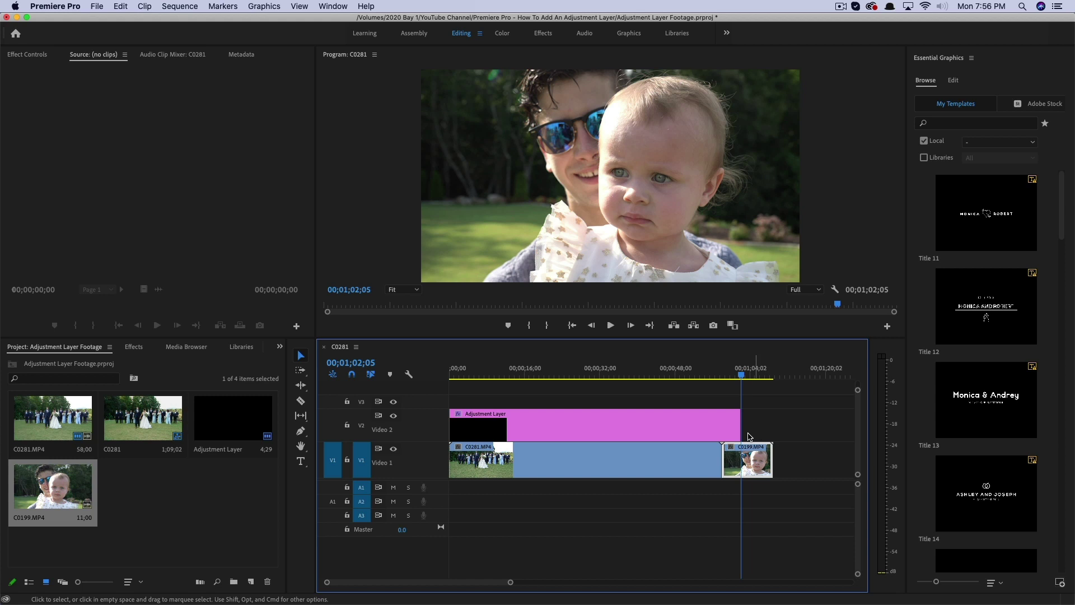
click(735, 377)
click(730, 377)
key(space)
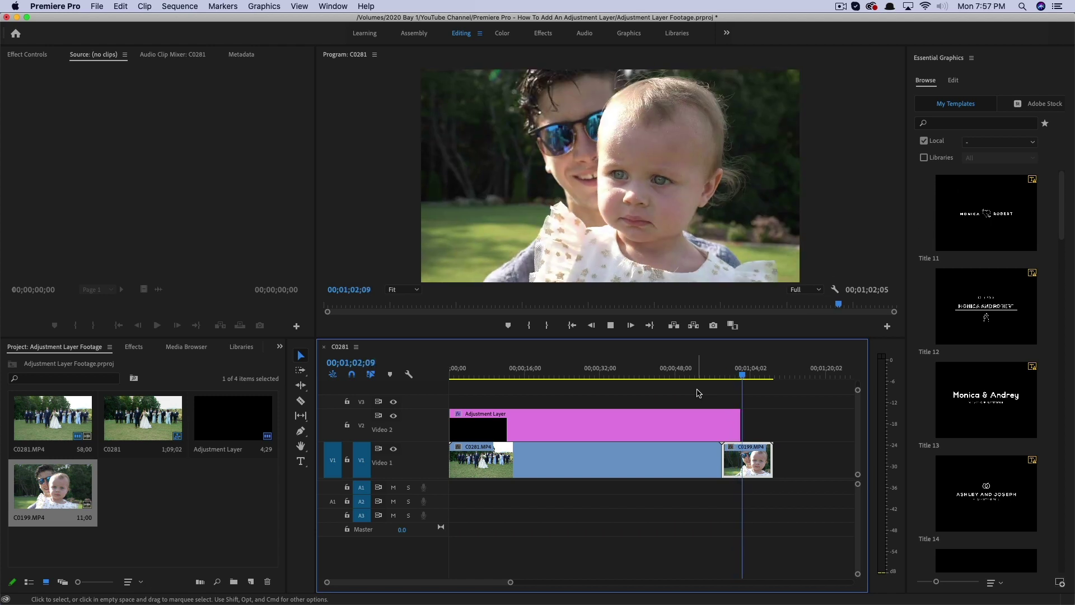
key(space)
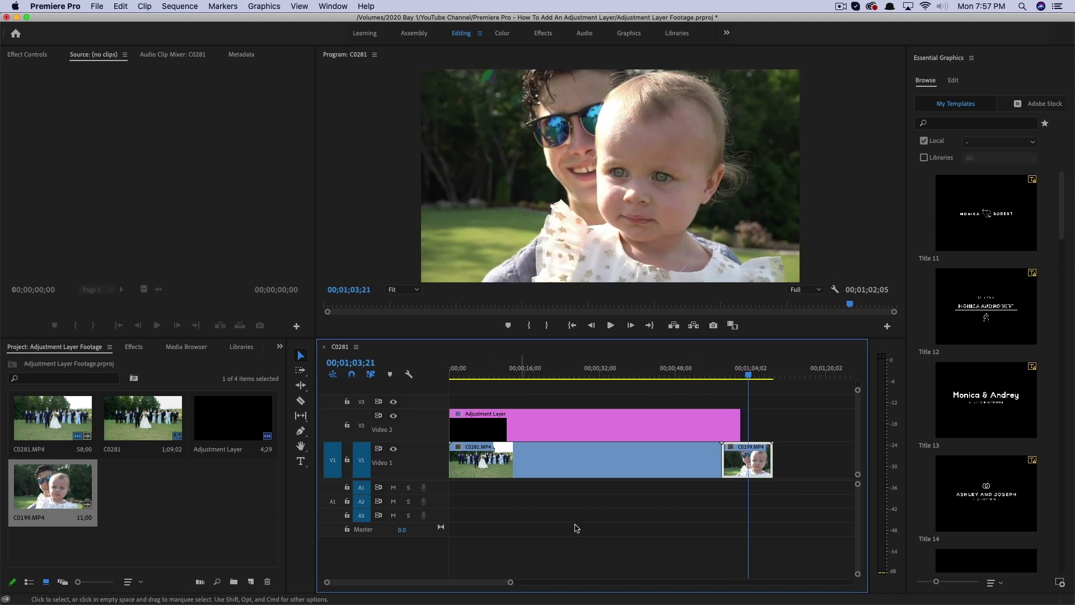
Step: Extend the adjustment layer past the end of C0199.MP4, adjusting the timeline zoom
drag(740, 424, 805, 424)
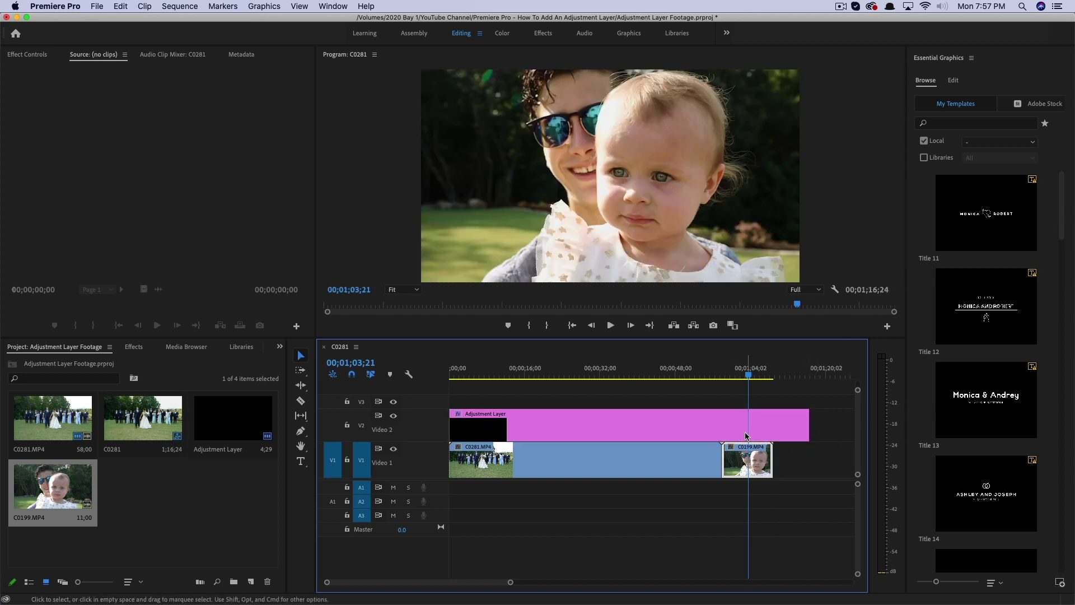
drag(510, 582, 632, 582)
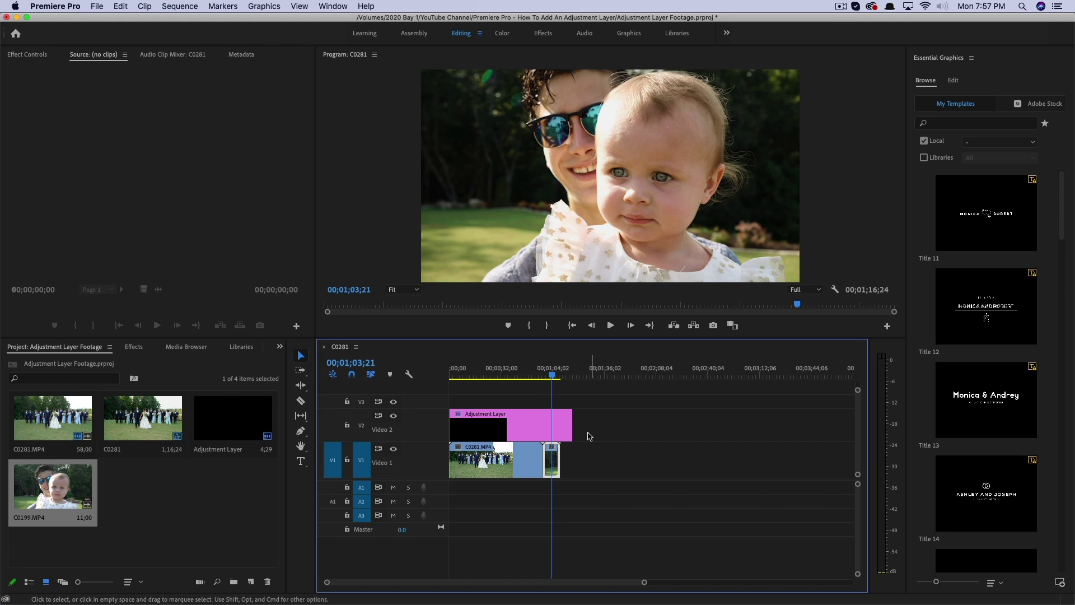
drag(573, 424, 779, 425)
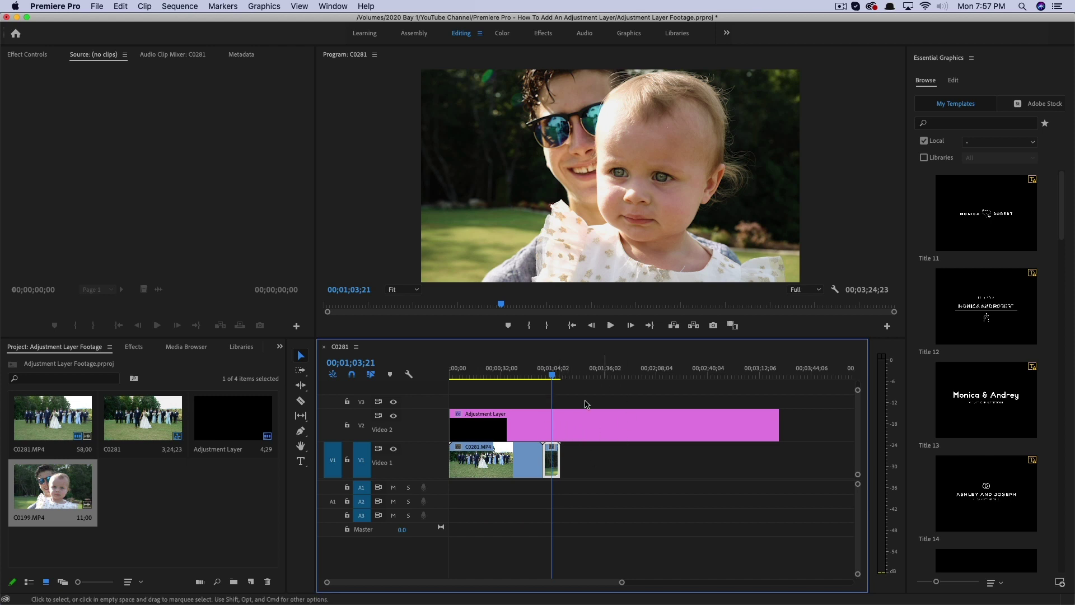
drag(552, 378, 544, 376)
drag(623, 583, 482, 583)
Step: Razor the adjustment layer at both ends of C0199.MP4 and delete the middle piece
drag(654, 379, 649, 376)
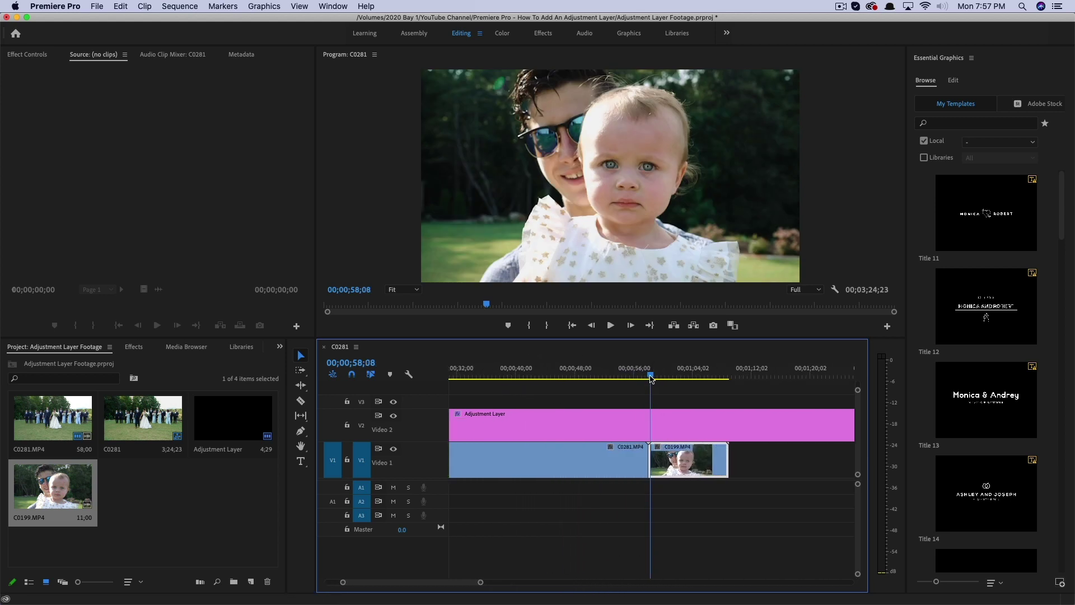
key(c)
click(653, 427)
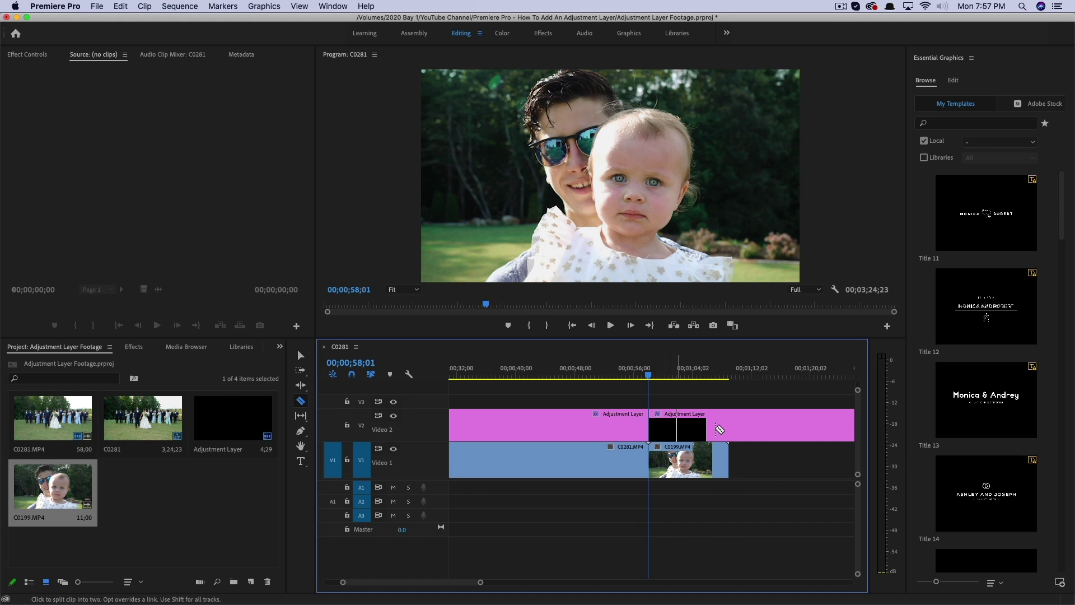
click(730, 427)
key(v)
click(700, 431)
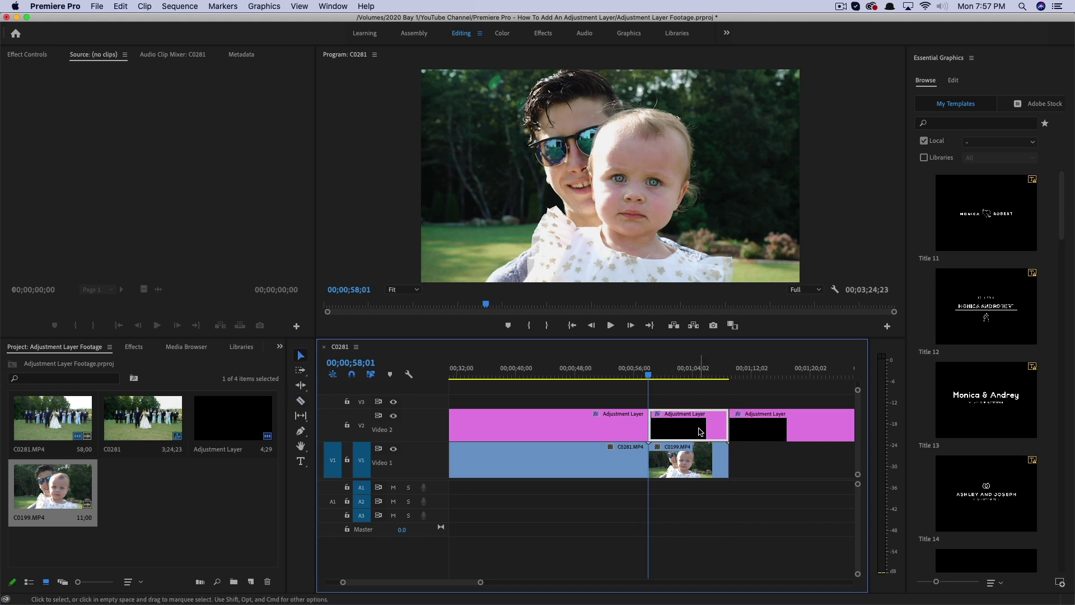
key(Delete)
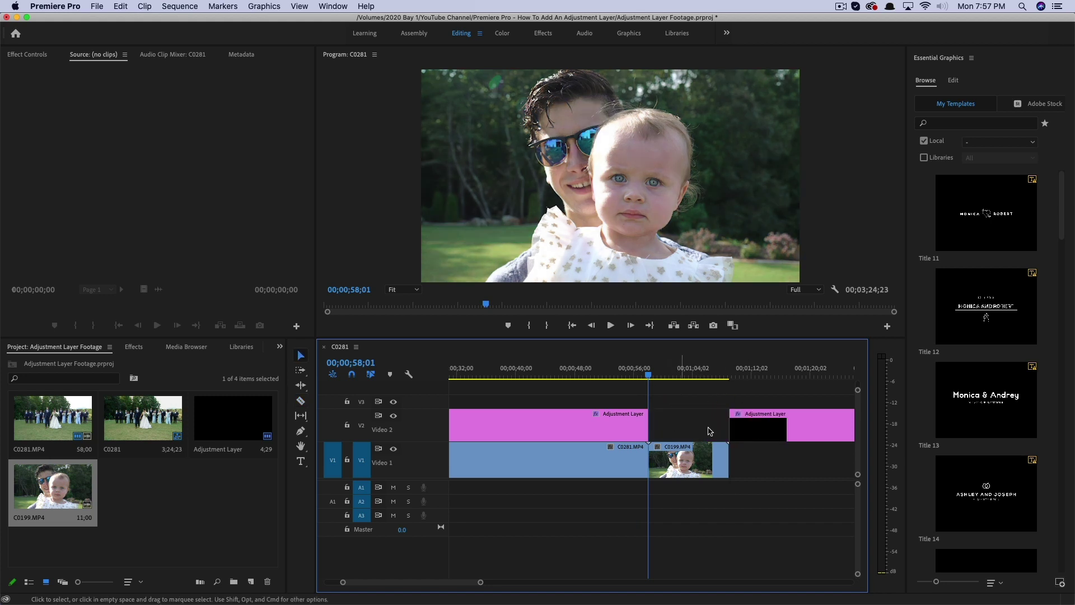
Step: Preview the cut, then slide the right adjustment piece left to begin at 00;00;58;01 over C0199.MP4
click(642, 380)
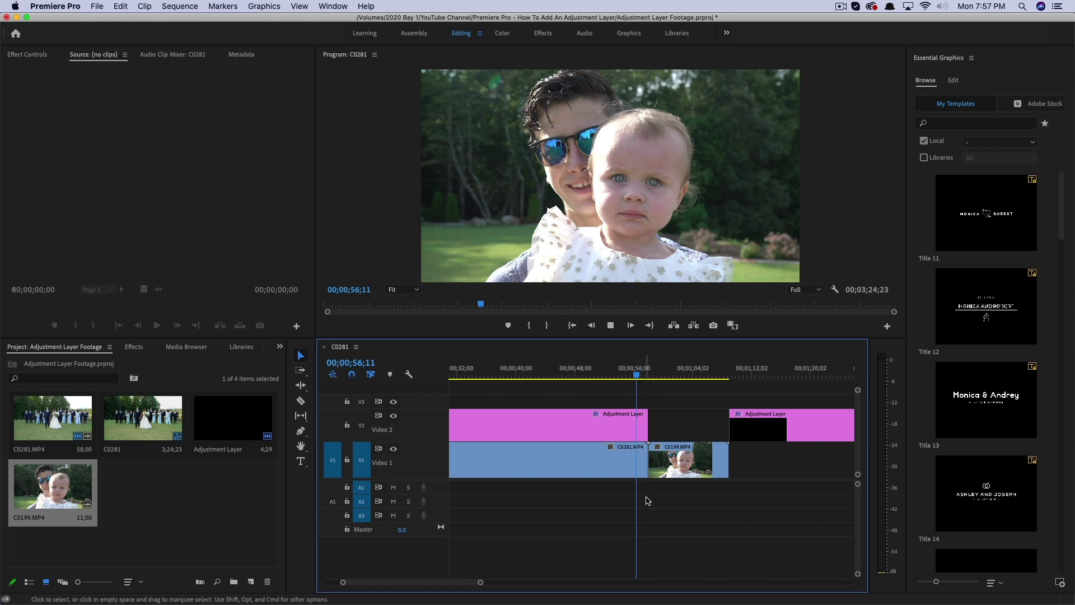
key(space)
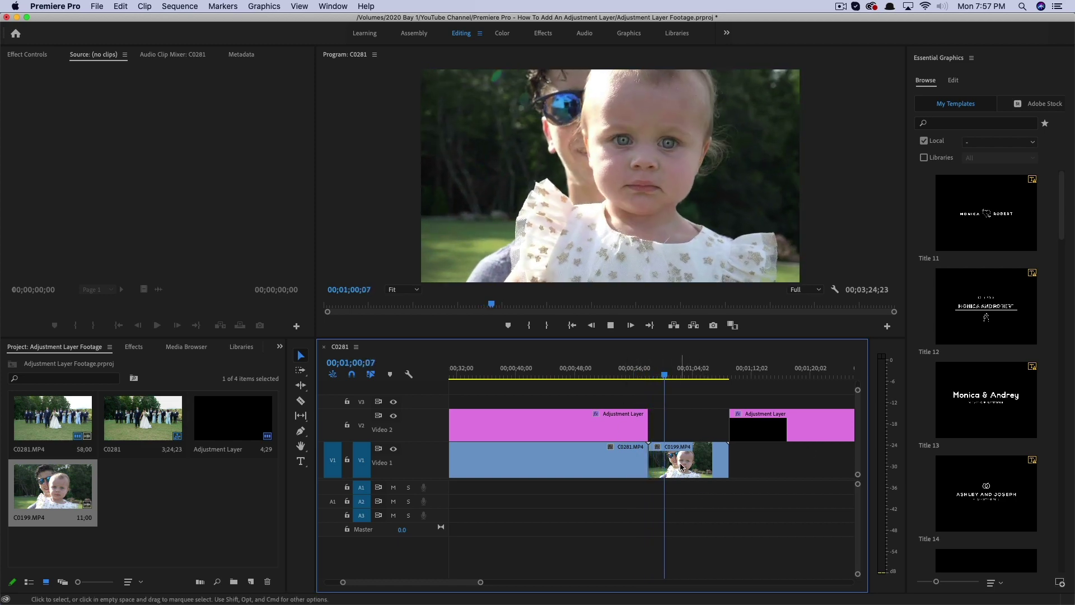
key(space)
click(782, 426)
drag(782, 426, 699, 427)
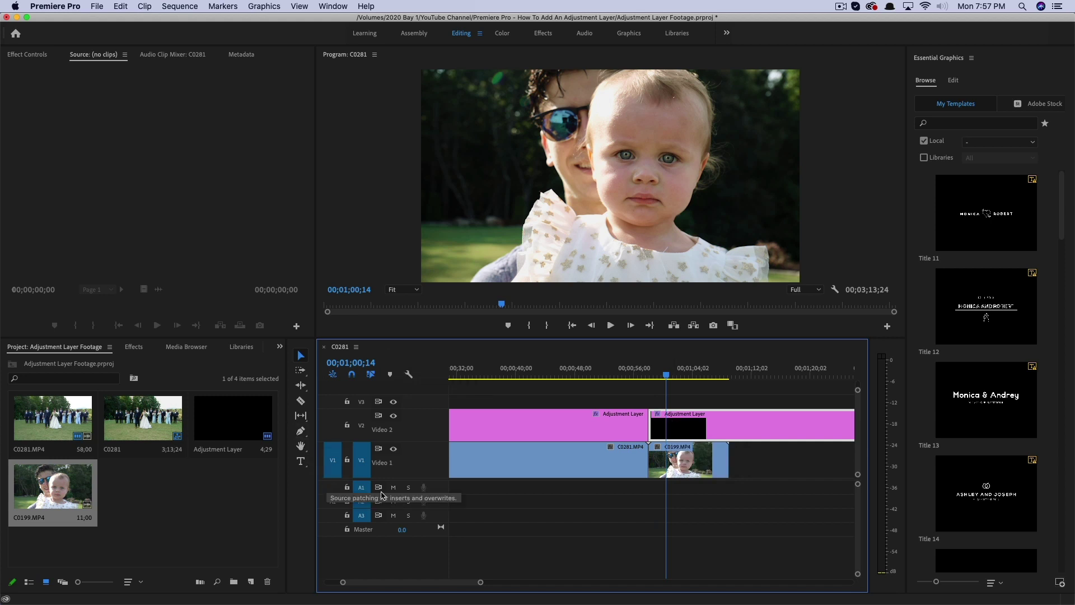
click(226, 519)
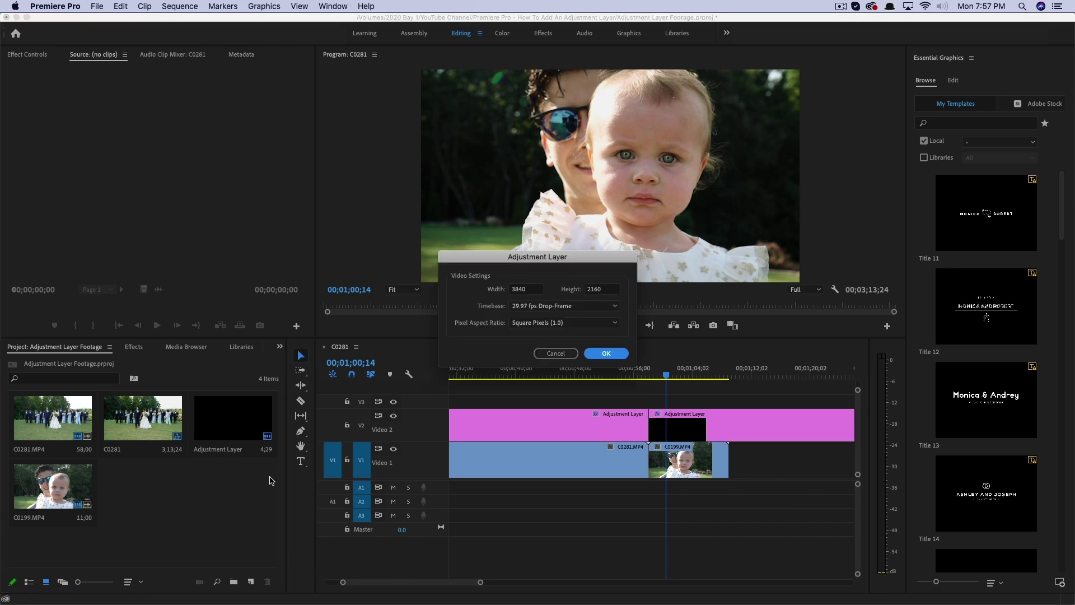
click(558, 353)
click(520, 541)
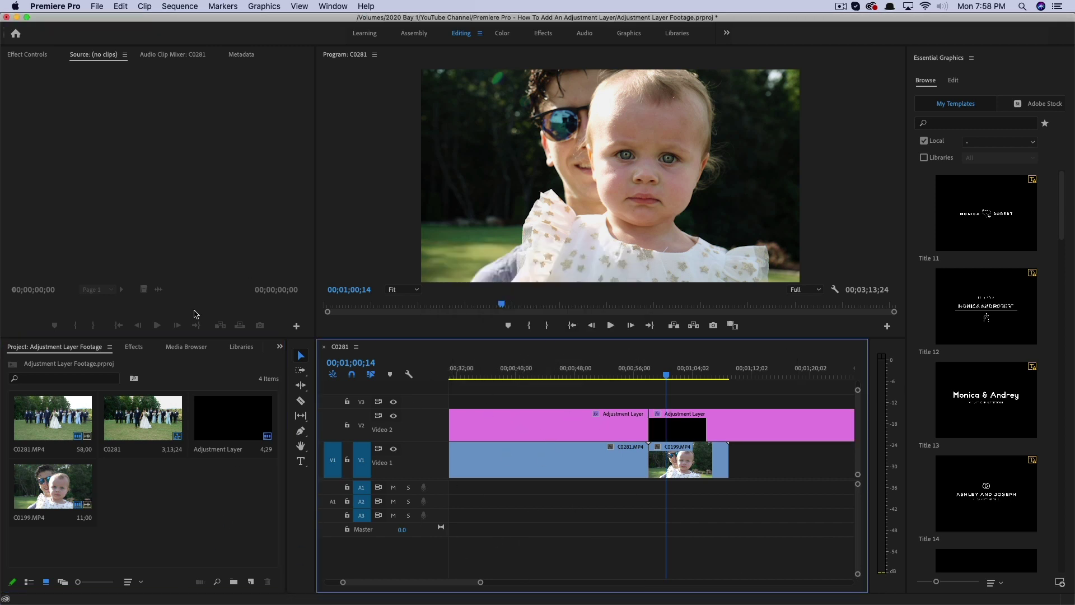
click(214, 542)
click(97, 6)
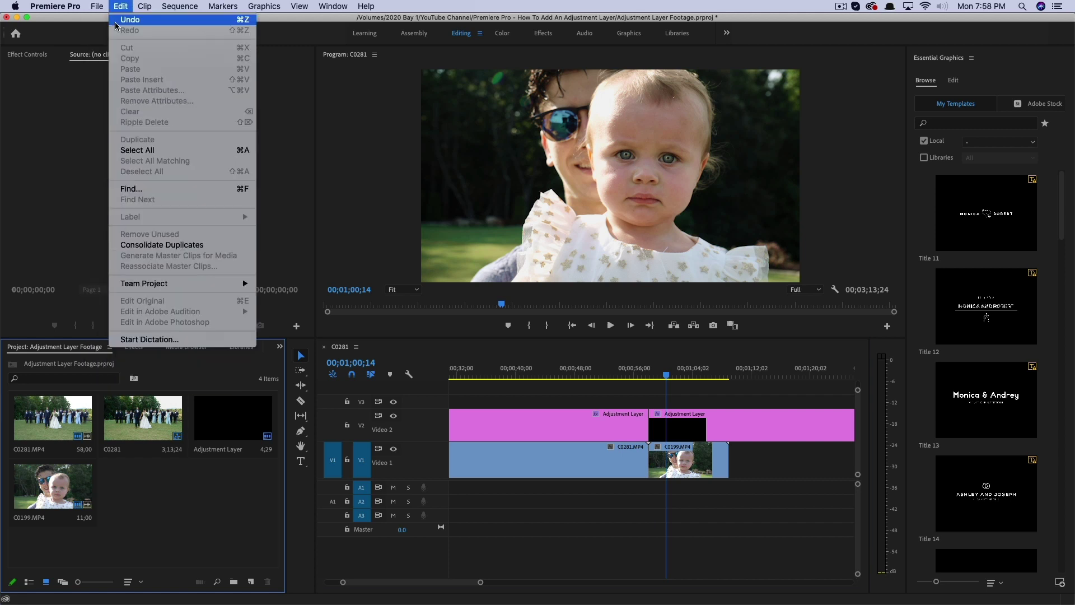
mouse_move(112, 19)
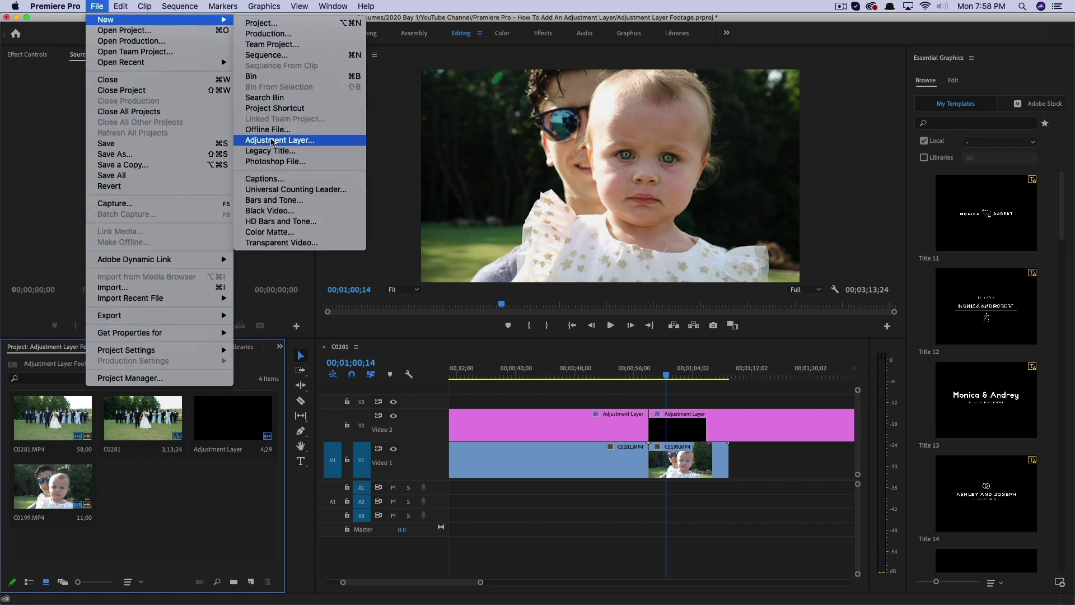
click(303, 144)
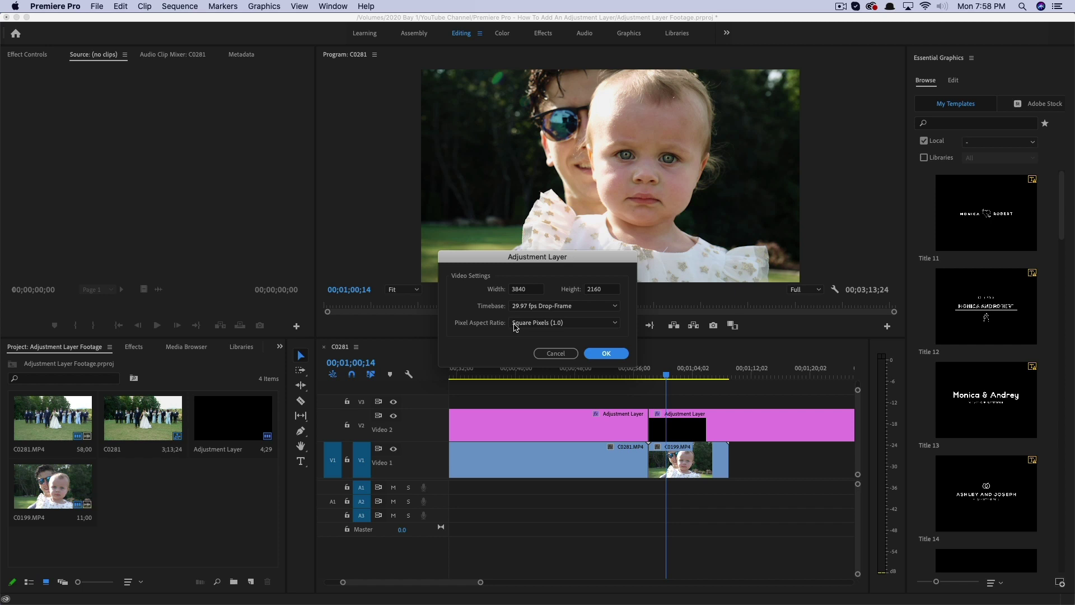
click(606, 353)
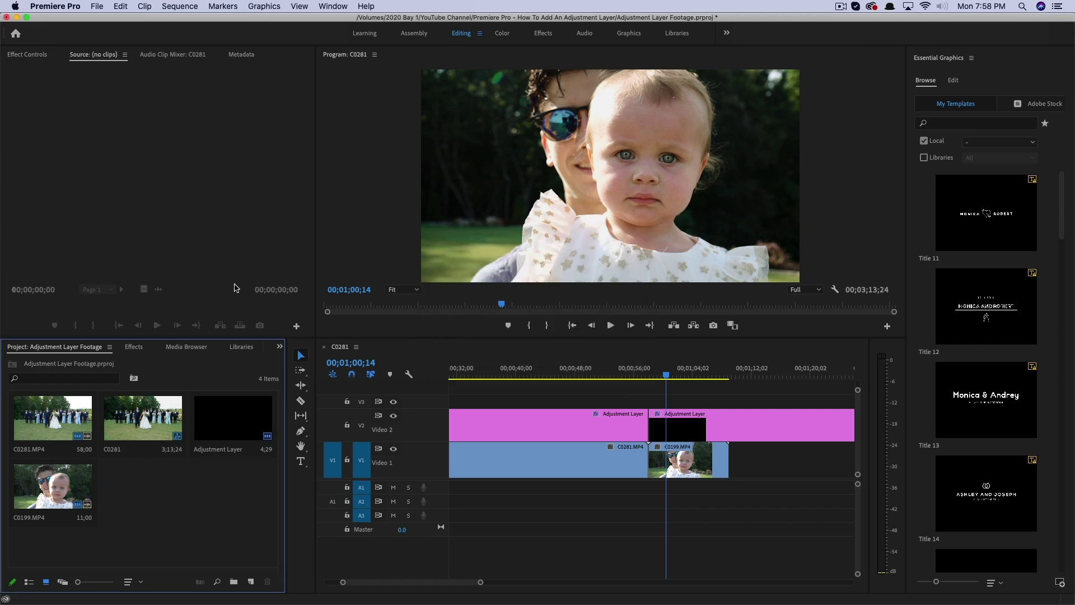